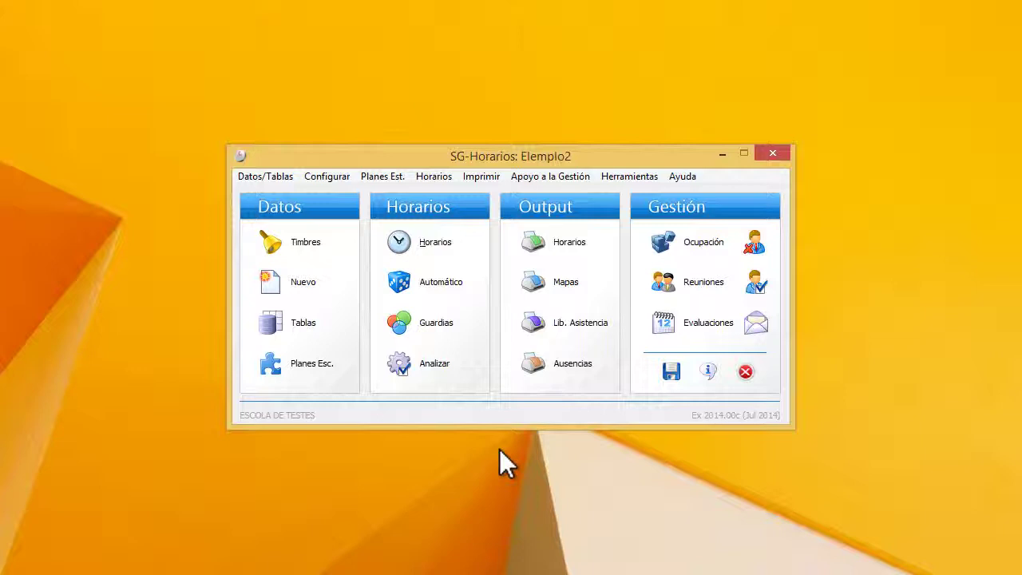
# - Open the study plans and examine the individual classes of the EF activity for group 1ºBach-A, then hide the class list
pyautogui.click(319, 365)
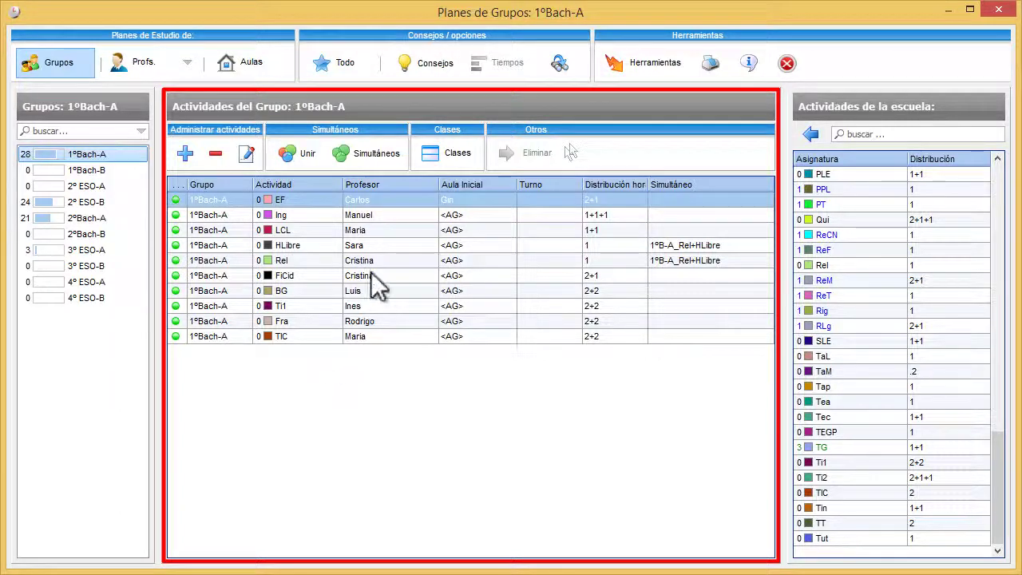
pyautogui.click(460, 166)
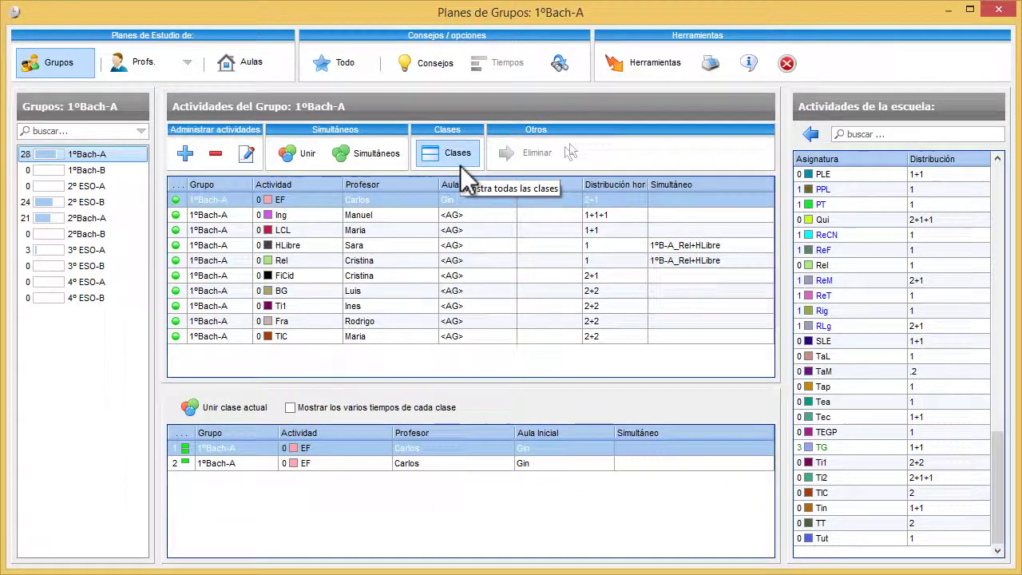
pyautogui.click(460, 160)
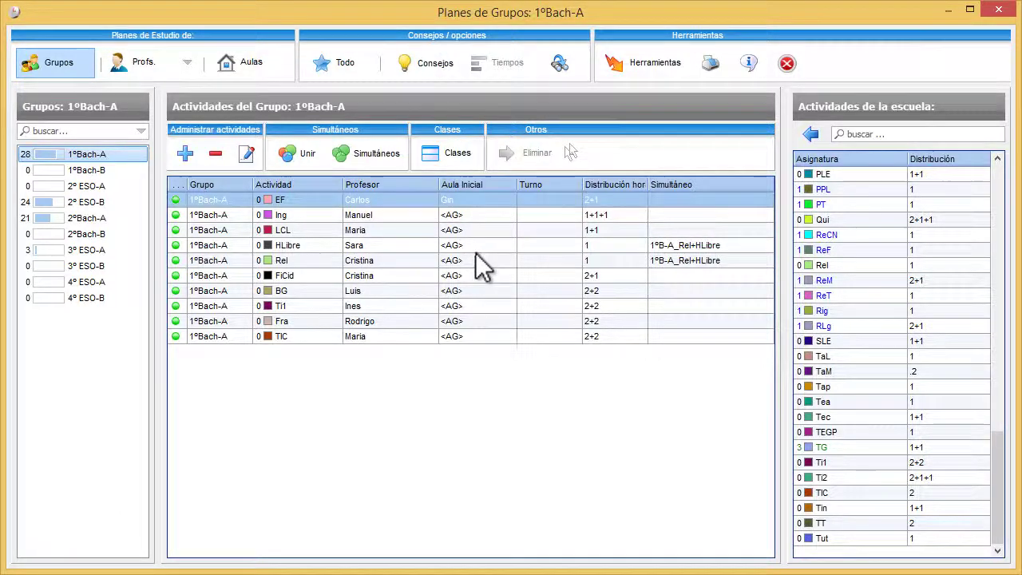
# - Add the activities Tap, Ing, Inf, Geo and HAr to the study plan of group 1ºBach-B
pyautogui.click(88, 172)
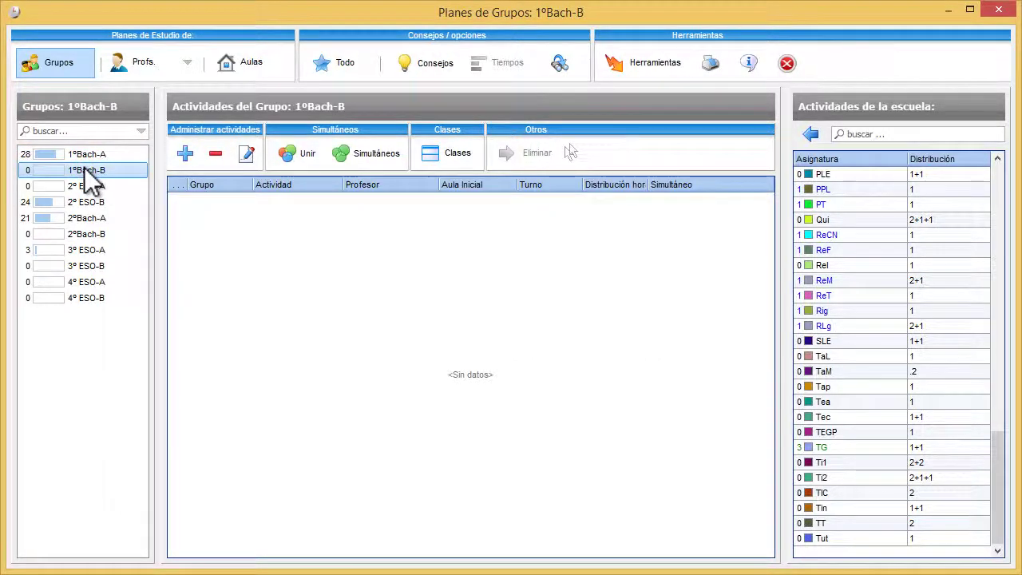
pyautogui.doubleClick(850, 387)
pyautogui.scroll(5, 855, 343)
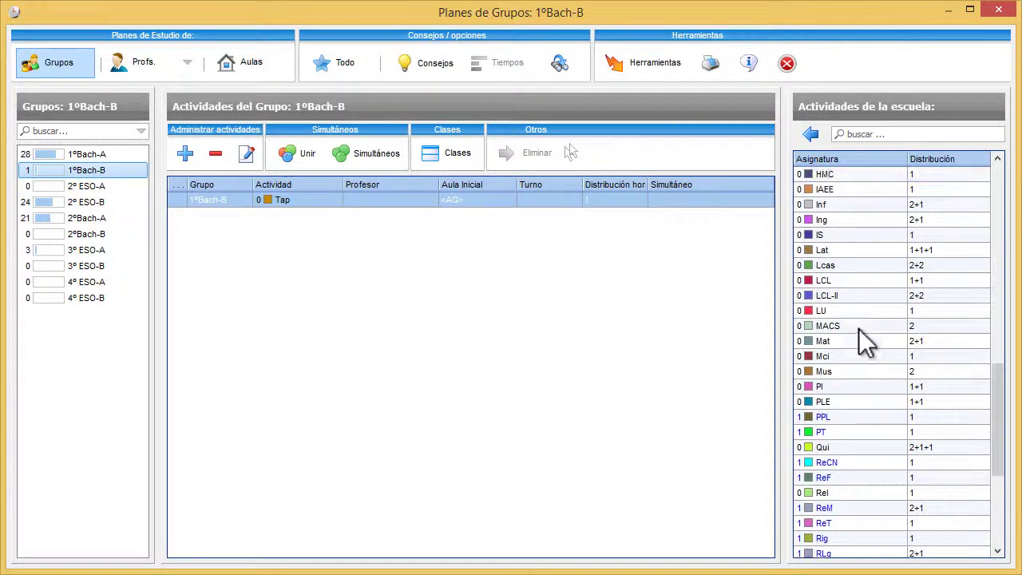
pyautogui.doubleClick(835, 219)
pyautogui.click(839, 202)
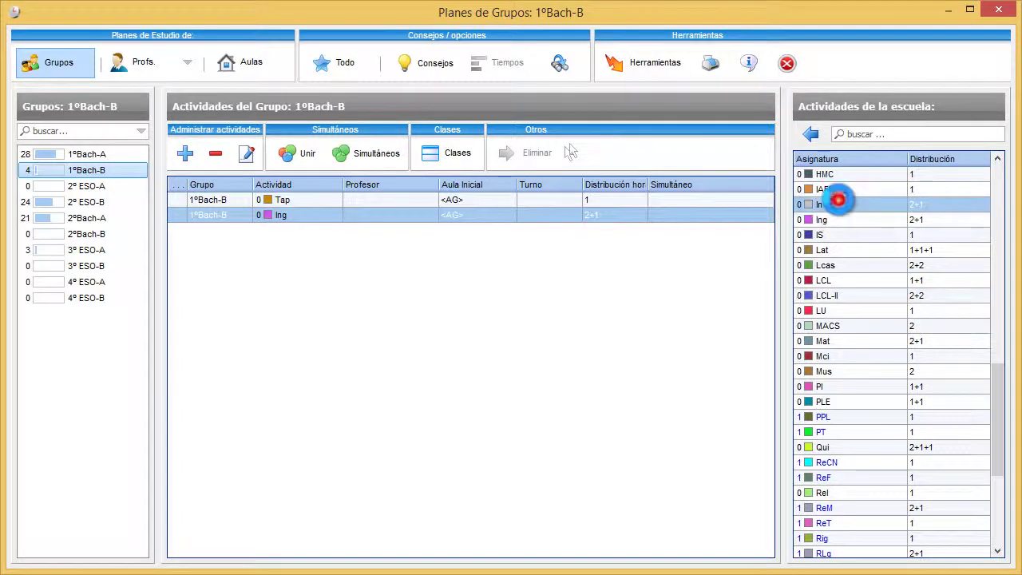
pyautogui.doubleClick(839, 202)
pyautogui.scroll(4, 847, 221)
pyautogui.click(835, 220)
pyautogui.doubleClick(836, 220)
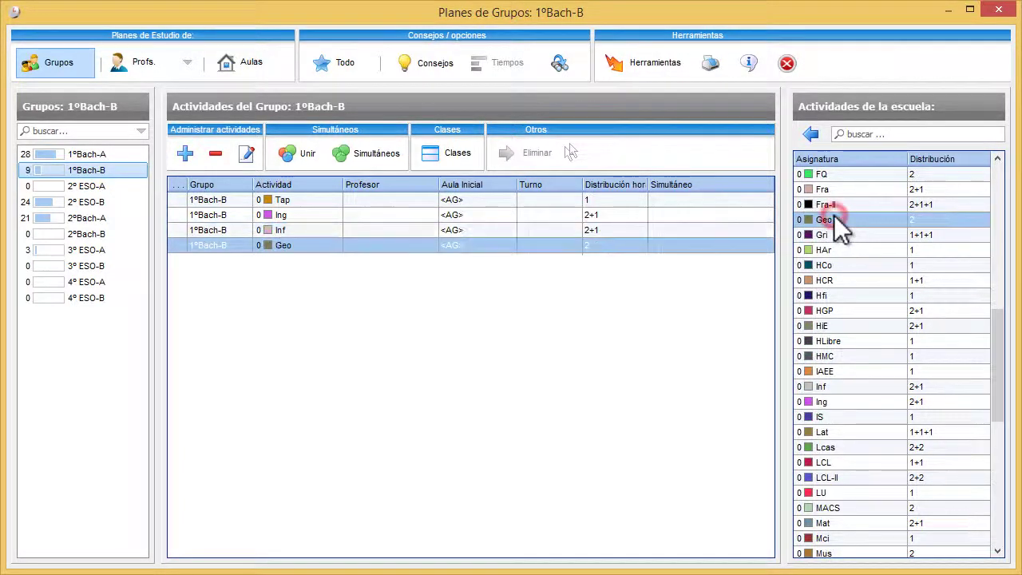
pyautogui.doubleClick(840, 250)
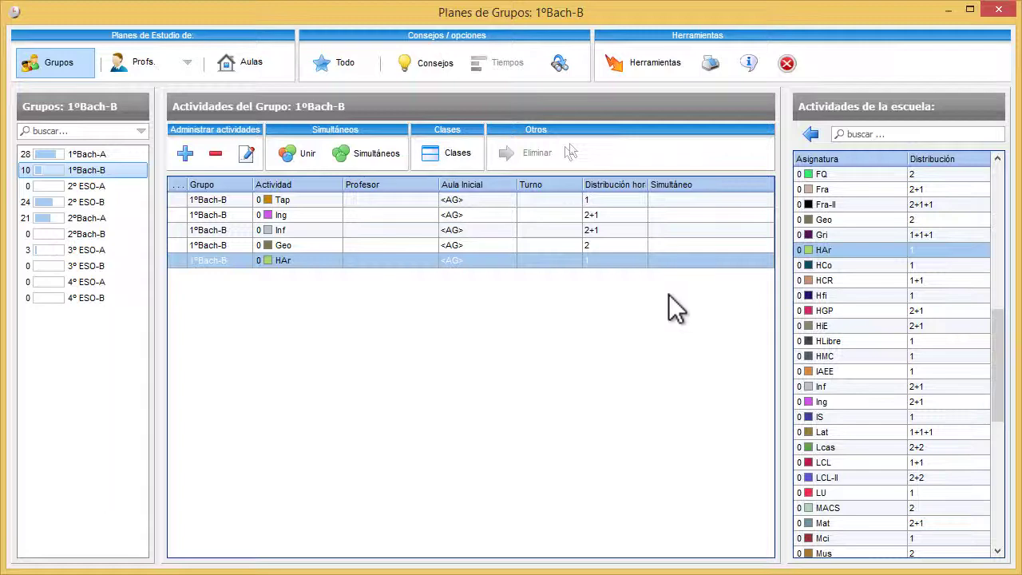
# - Assign a teacher to the Geo activity of 1ºBach-B and save the activity form
pyautogui.click(461, 246)
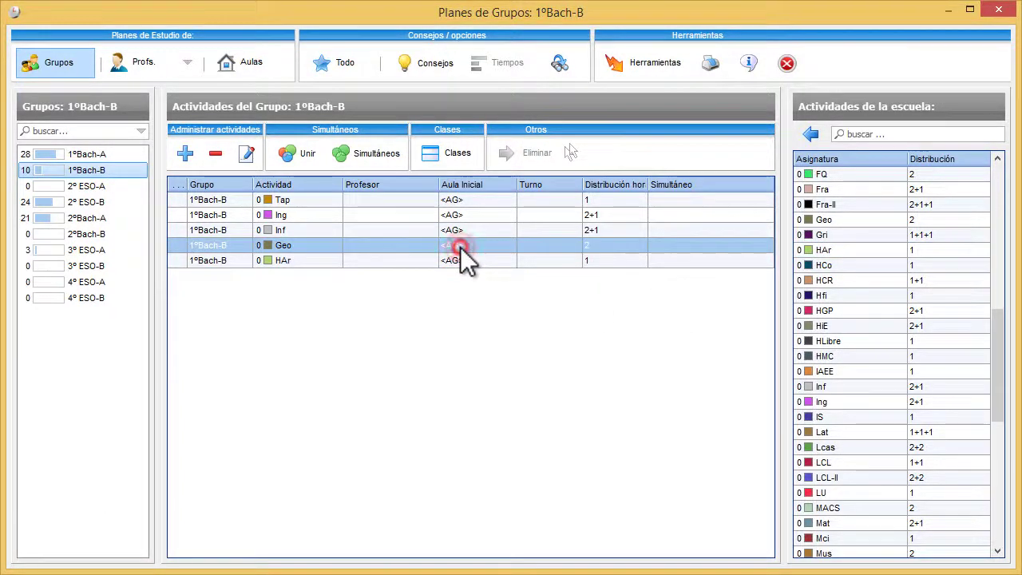
pyautogui.doubleClick(460, 247)
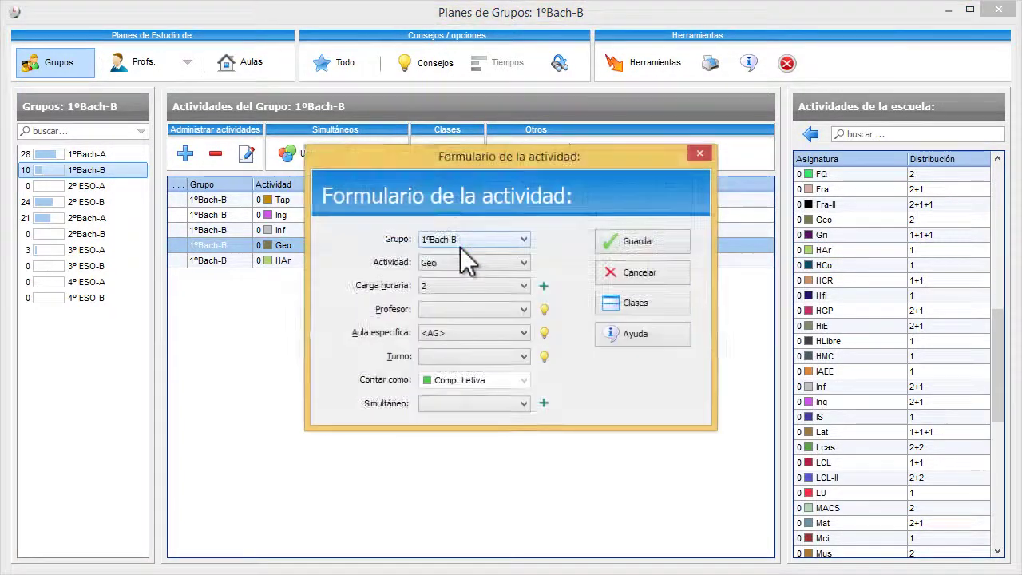
pyautogui.click(446, 313)
pyautogui.click(455, 357)
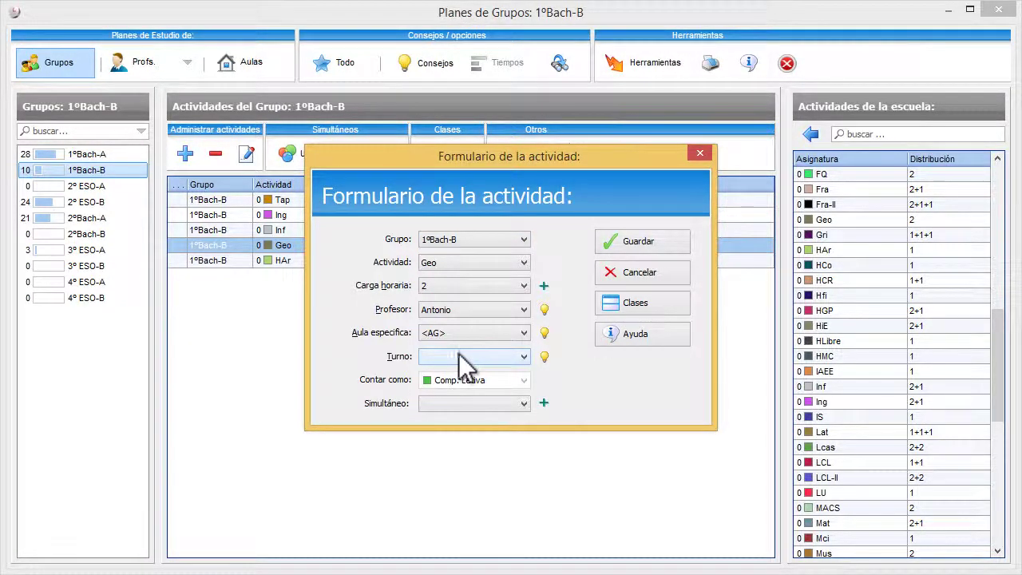
pyautogui.click(639, 244)
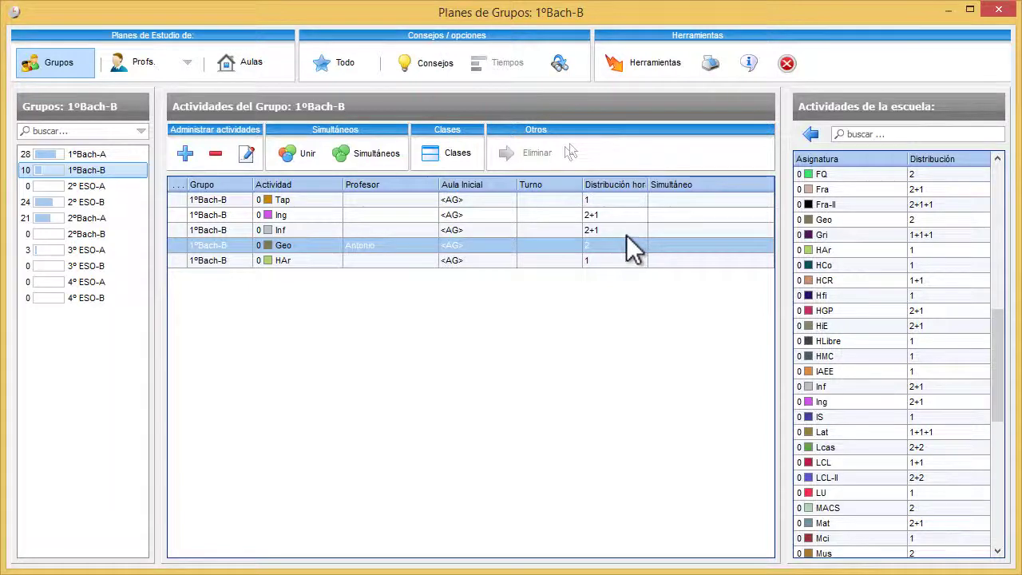
# - In the teachers' study plans, assign 3º ESO-A's Fil-II to the first listed teacher and 1ºBach-B's Tap to the third
pyautogui.click(149, 80)
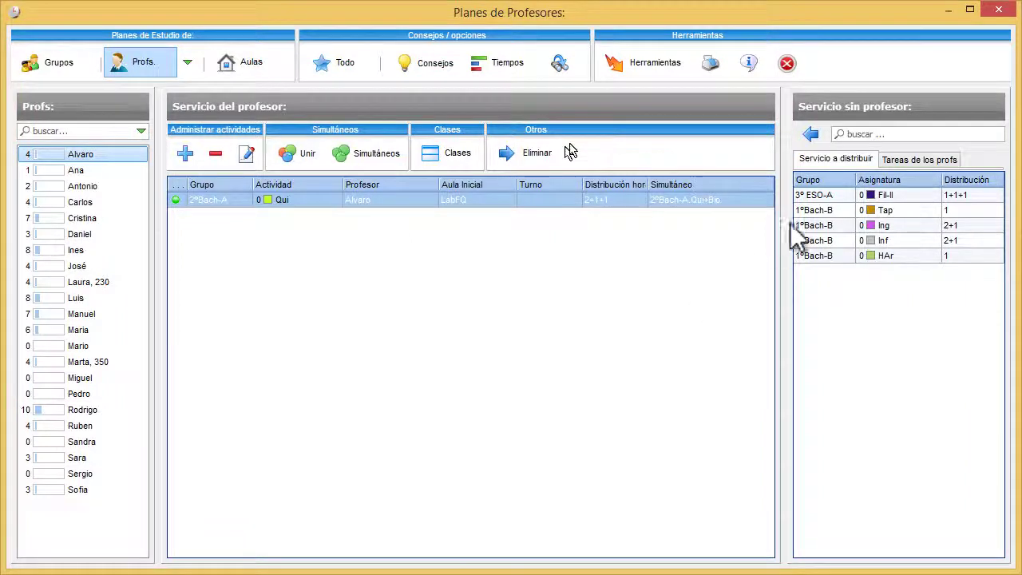
pyautogui.click(855, 194)
pyautogui.moveTo(856, 194); pyautogui.dragTo(792, 228)
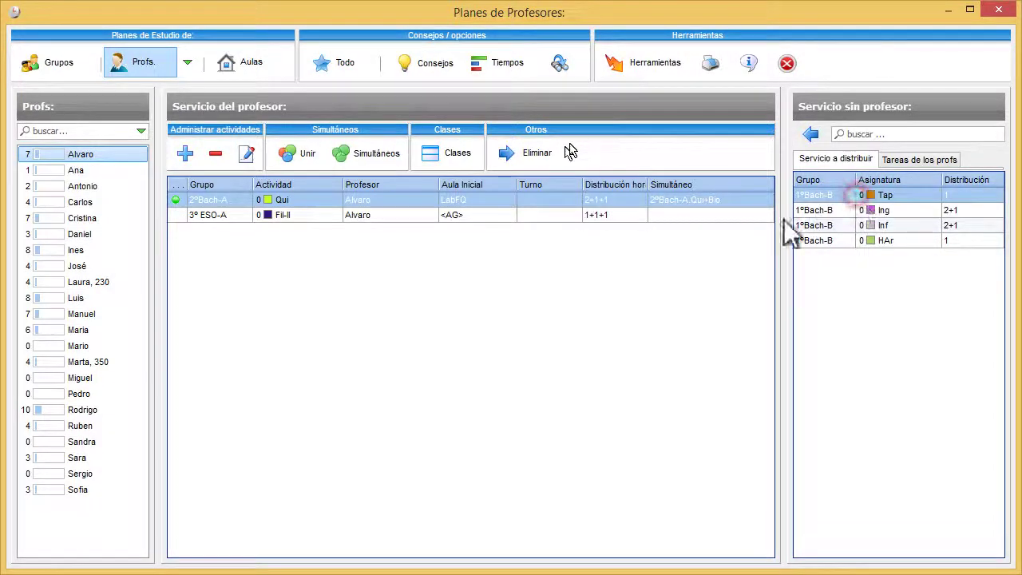
pyautogui.click(104, 187)
pyautogui.moveTo(831, 196); pyautogui.dragTo(826, 247)
# - Assign 1ºBach-B's Inf, HAr and Ing to the fourth, fifth and sixth listed teachers respectively
pyautogui.click(88, 204)
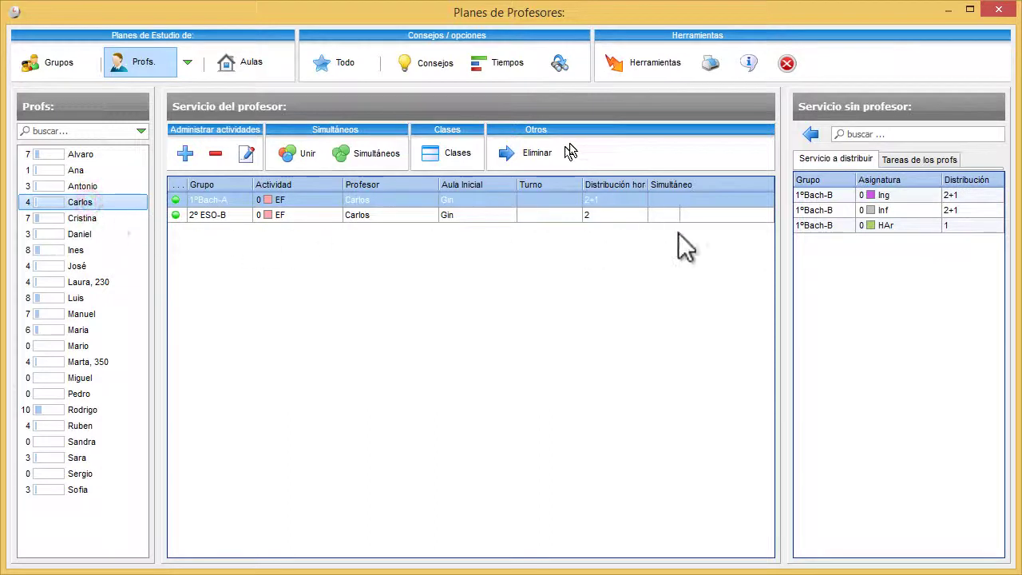
pyautogui.doubleClick(871, 209)
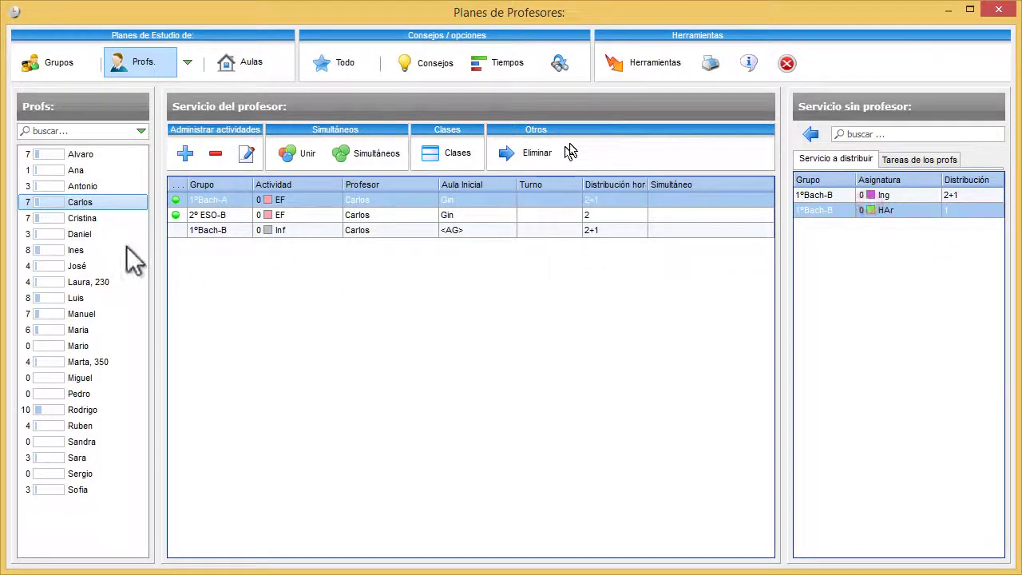
pyautogui.click(89, 218)
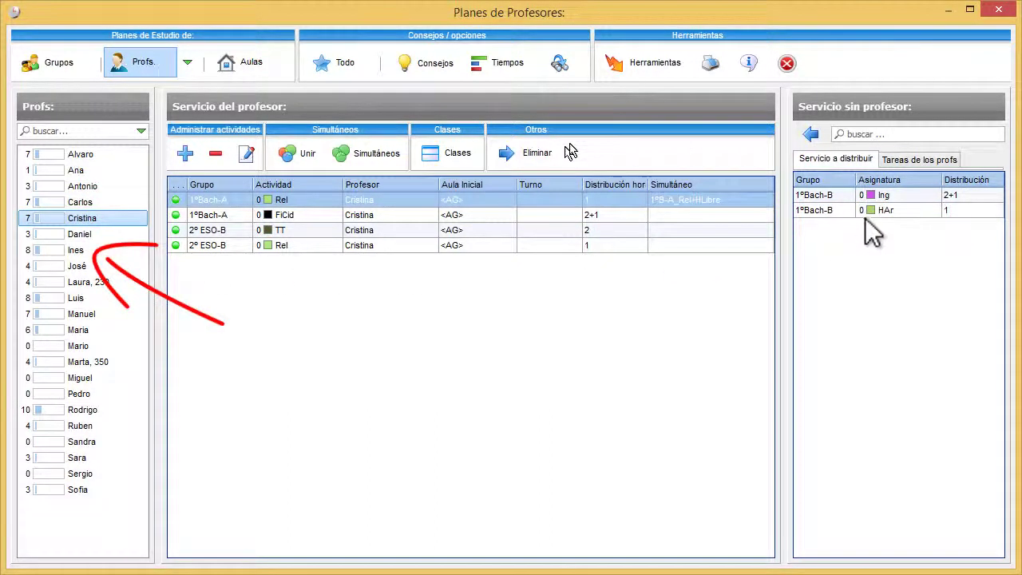
pyautogui.moveTo(868, 219); pyautogui.dragTo(199, 276)
pyautogui.click(83, 234)
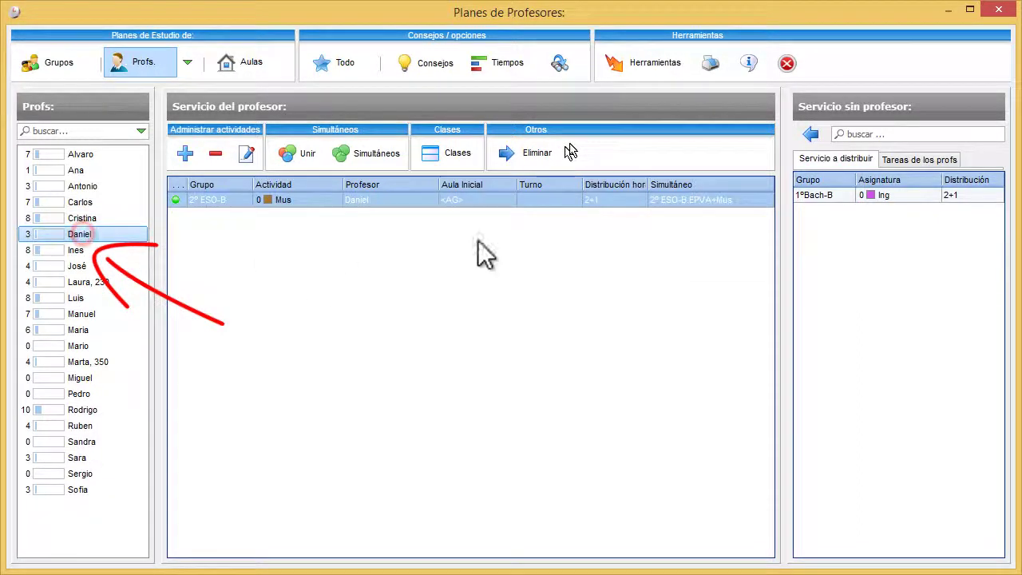
pyautogui.doubleClick(899, 199)
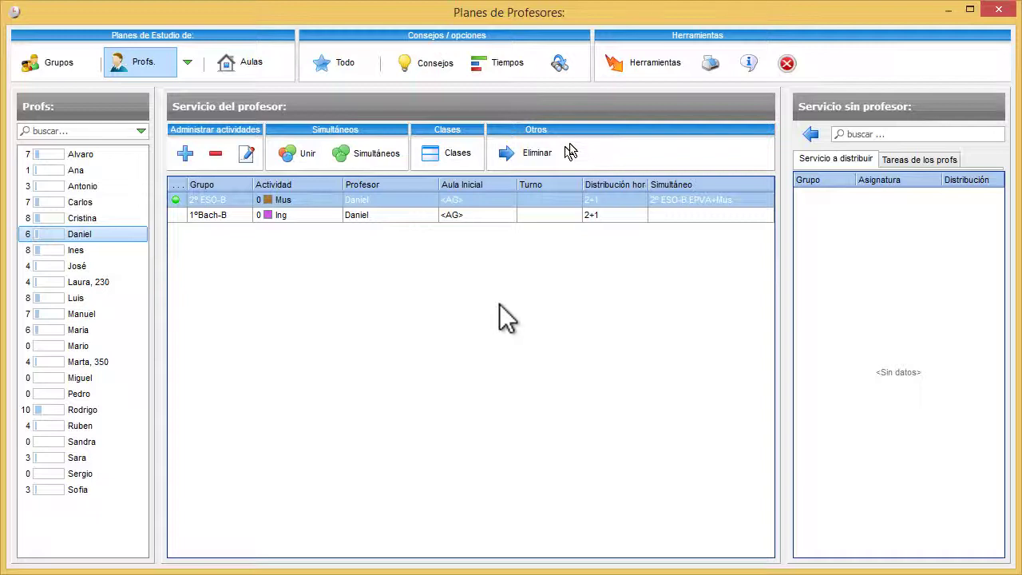
# - Add the teacher tasks CT and DD to the sixth listed teacher's service
pyautogui.click(912, 163)
pyautogui.doubleClick(887, 244)
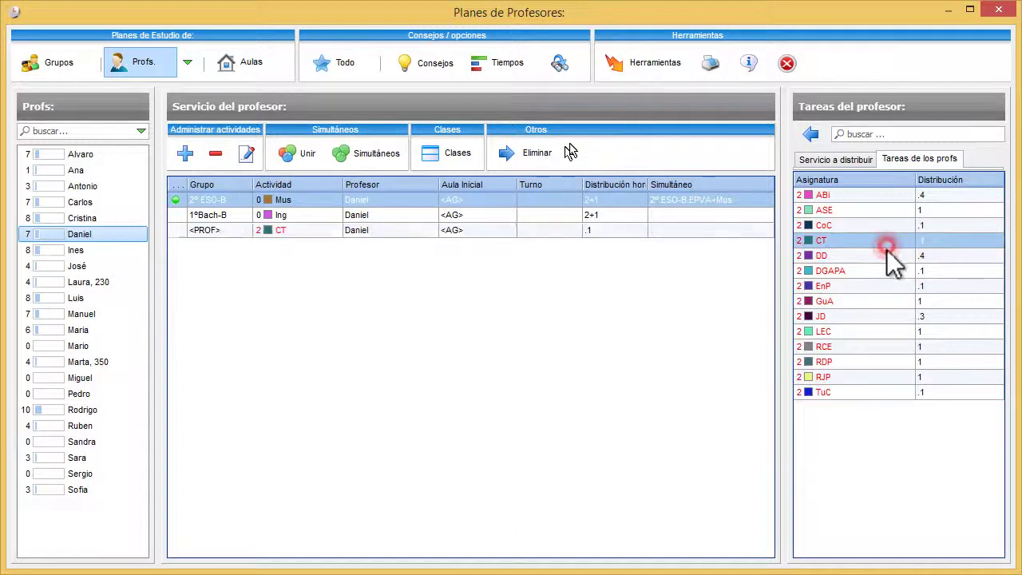
pyautogui.doubleClick(892, 255)
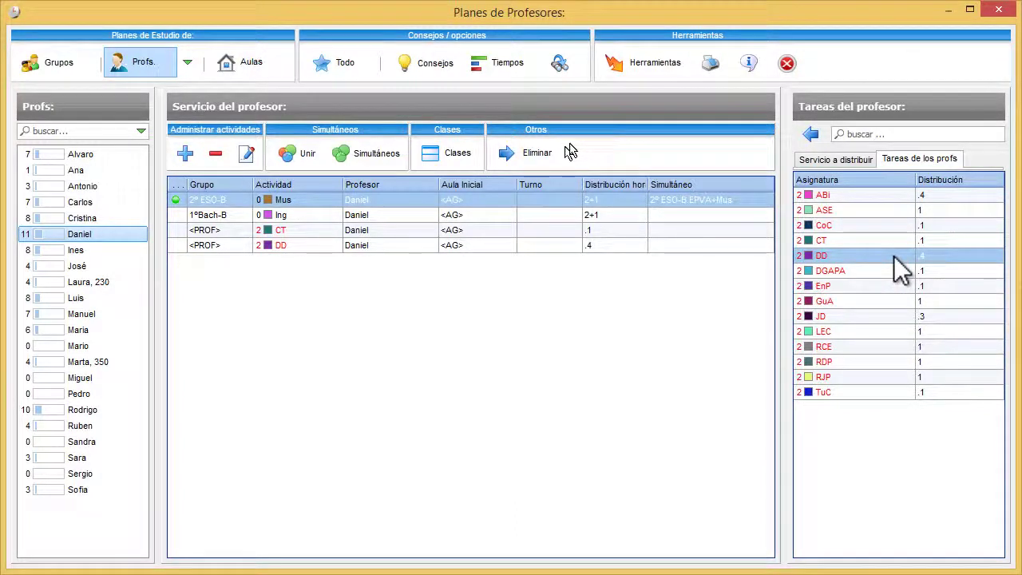
# - Return to the group plans and copy the study plan of 1ºBach-B to 2º ESO-A, 2ºBach-B and 3º ESO-B
pyautogui.click(64, 68)
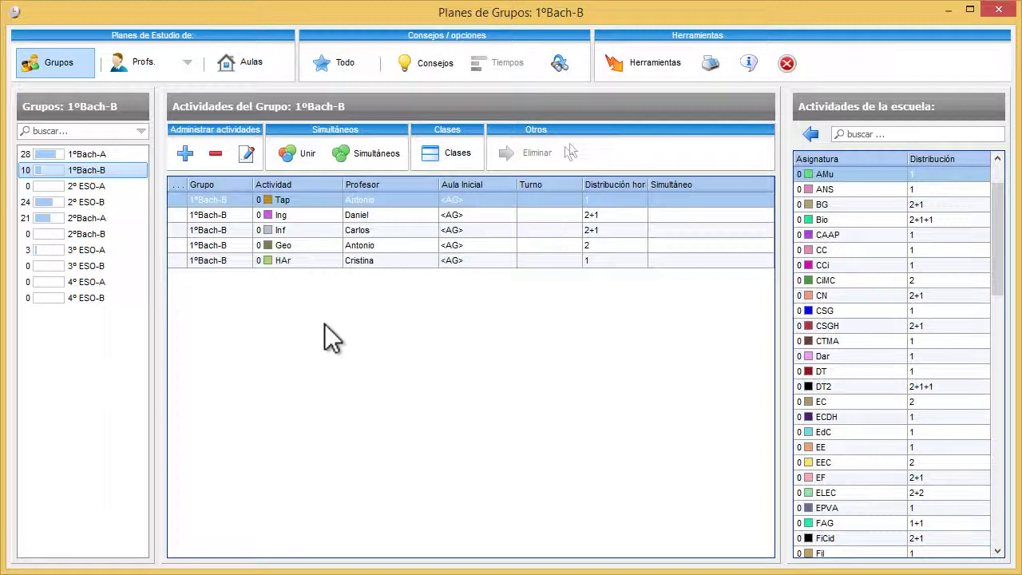
pyautogui.rightClick(106, 173)
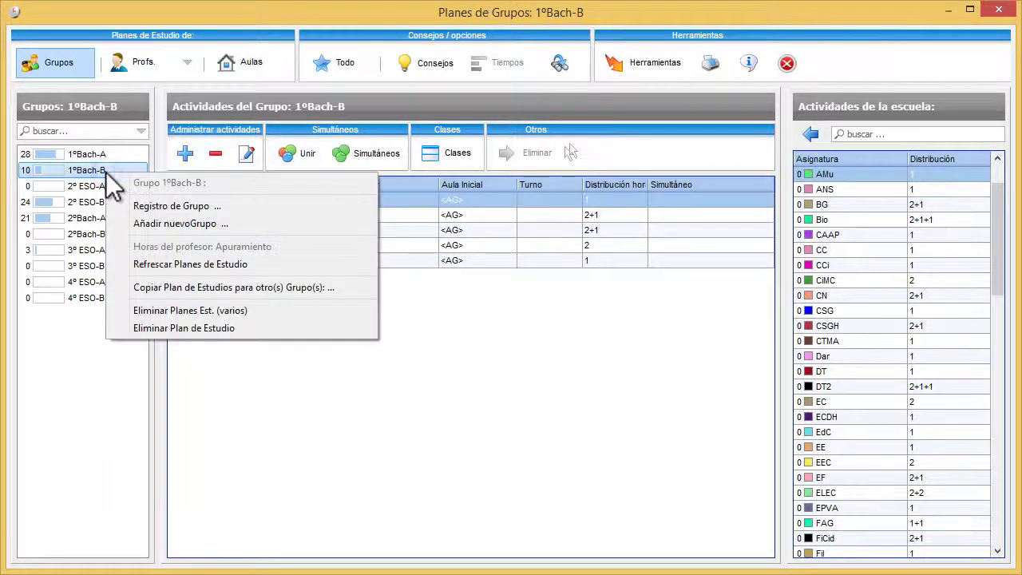
pyautogui.click(185, 283)
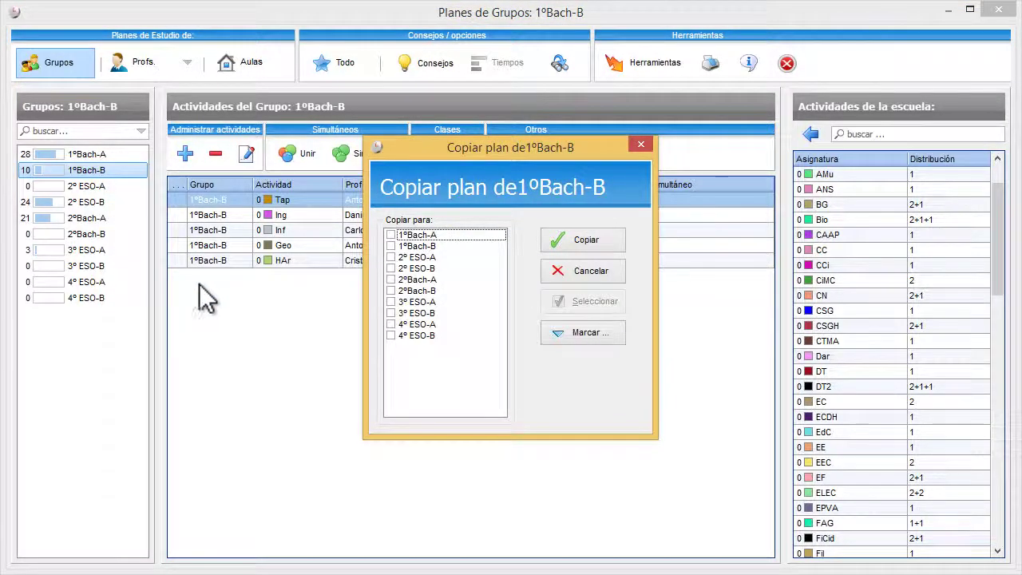
pyautogui.click(392, 258)
pyautogui.click(391, 290)
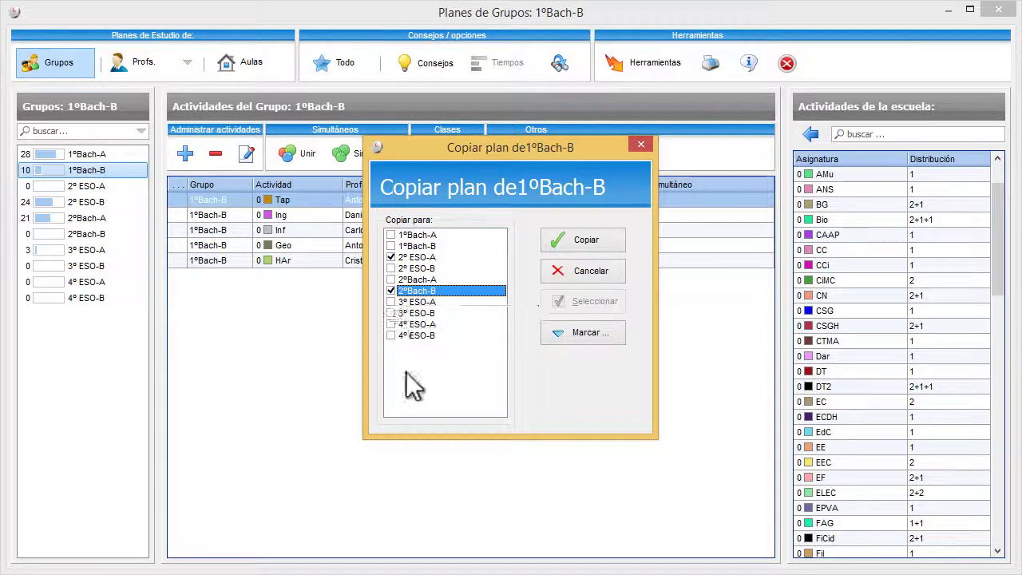
pyautogui.click(429, 313)
pyautogui.click(572, 242)
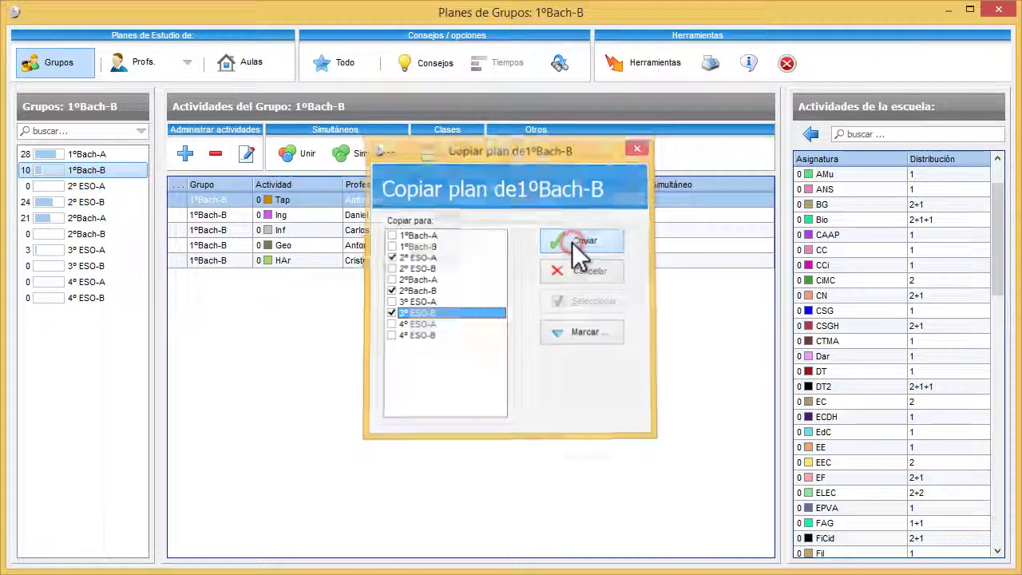
pyautogui.click(610, 321)
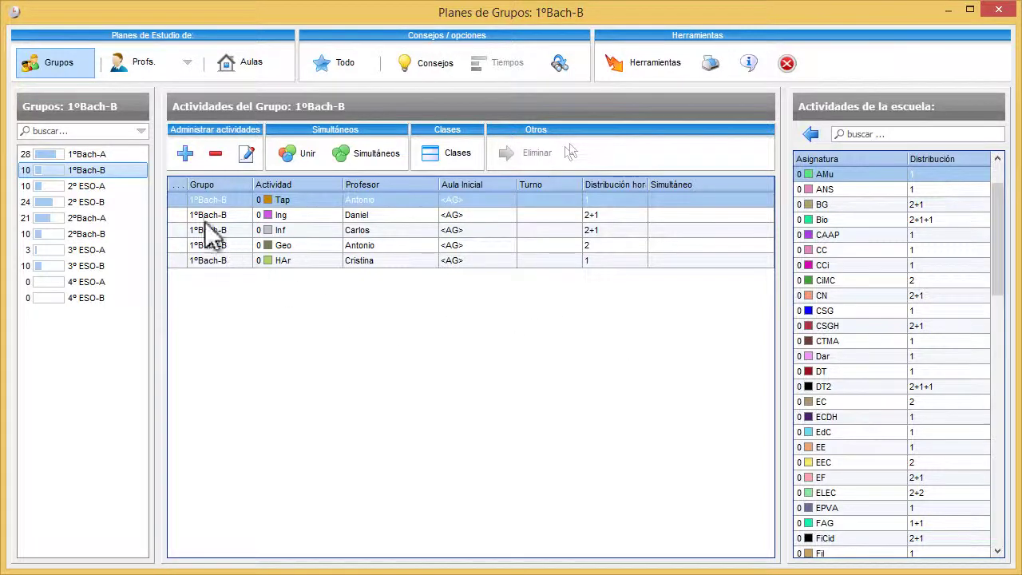
# - View the group record of 1ºBach-B and close it without changes
pyautogui.rightClick(128, 171)
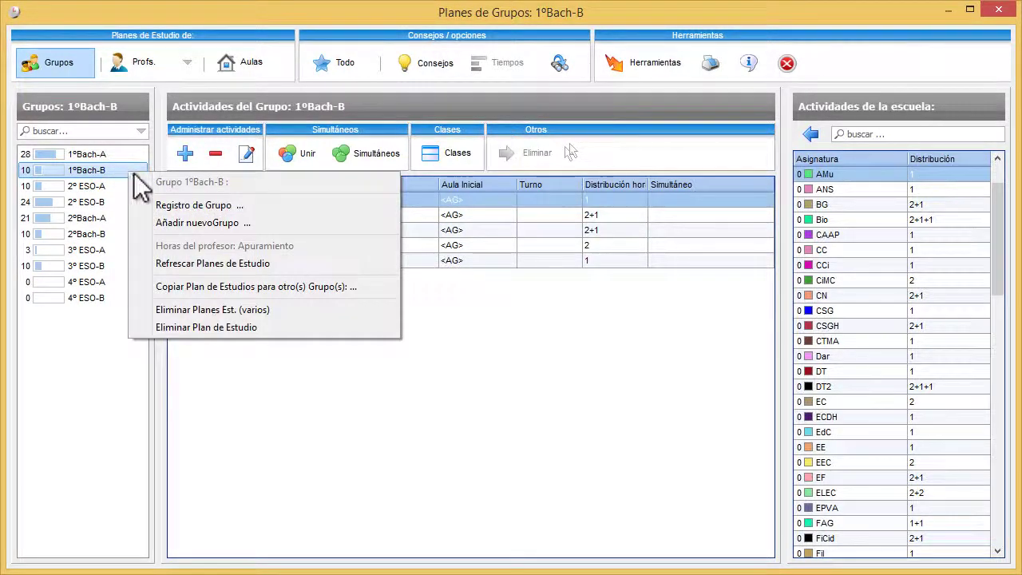
pyautogui.click(210, 202)
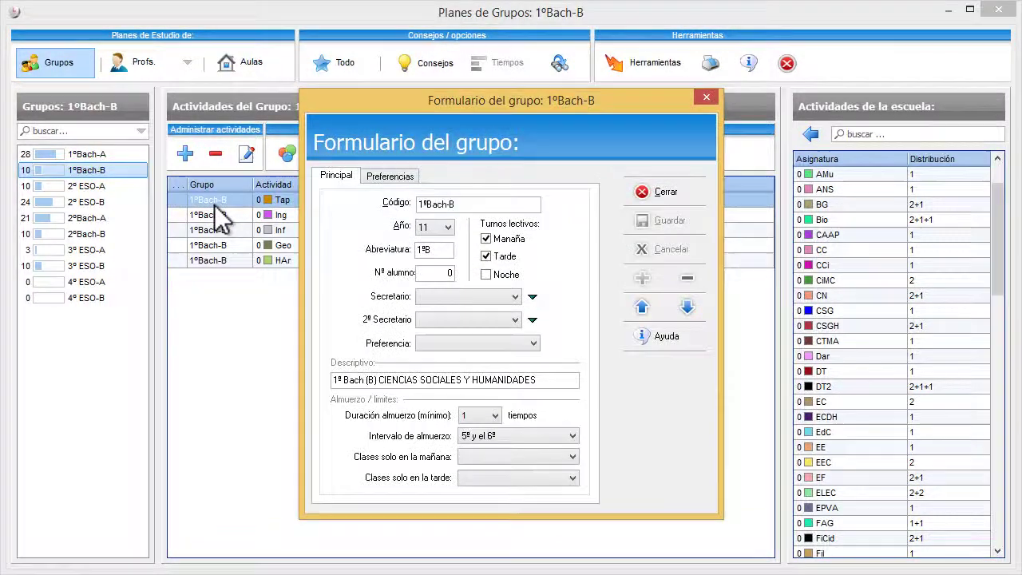
pyautogui.click(695, 192)
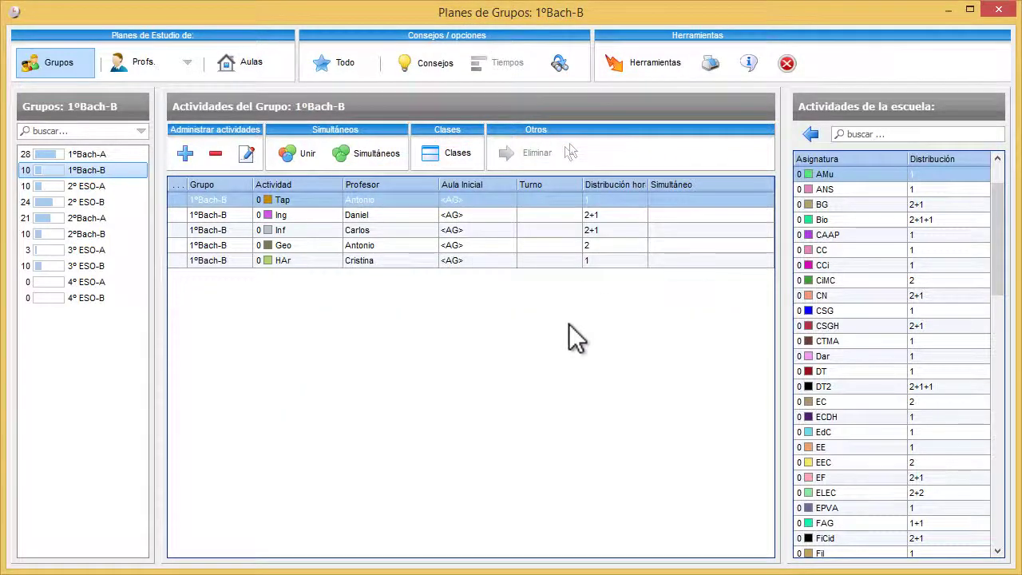
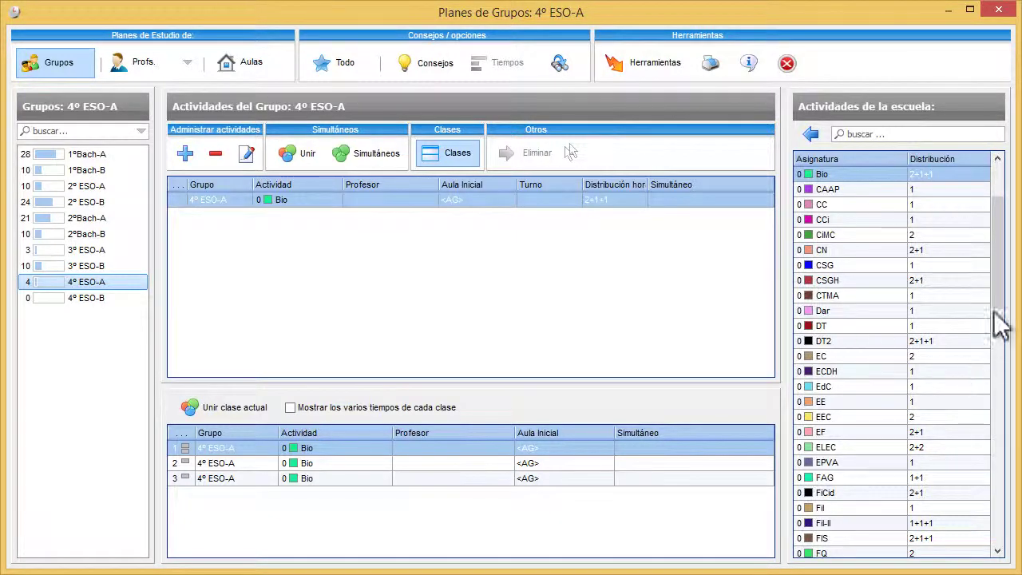
# - Add the Mat activity to the study plan of group 4º ESO-A
pyautogui.moveTo(1000, 324); pyautogui.dragTo(990, 463)
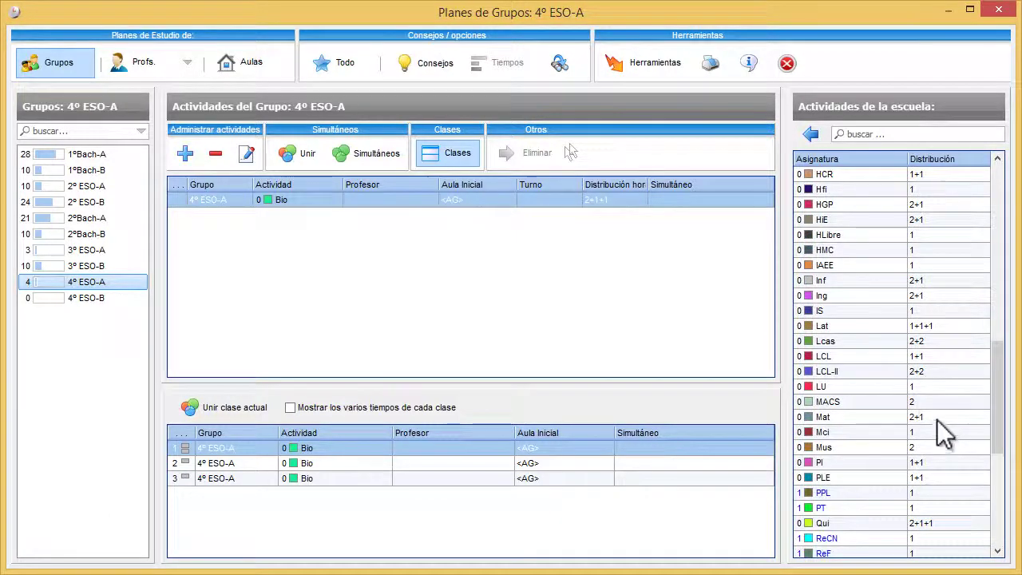
pyautogui.doubleClick(936, 416)
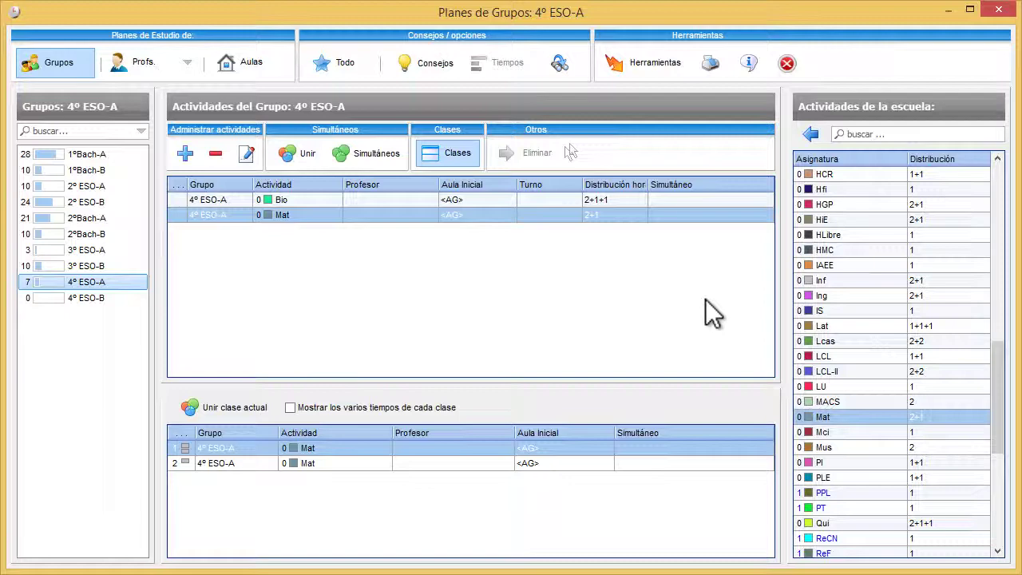
# - Set the hour distribution of the Mat activity in group 4º ESO-A to 2+2+1 and save it
pyautogui.click(594, 215)
pyautogui.doubleClick(594, 215)
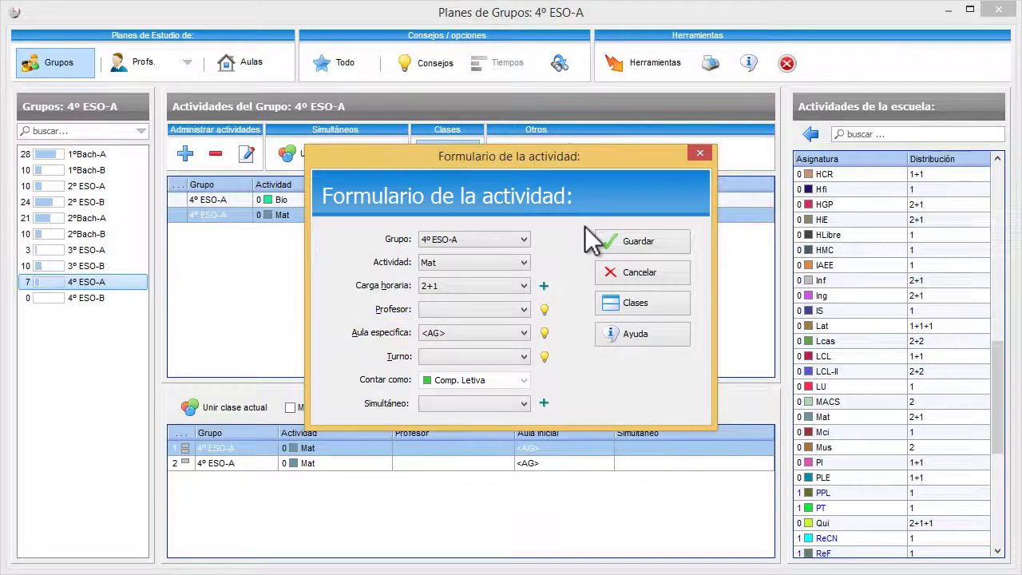
pyautogui.click(513, 286)
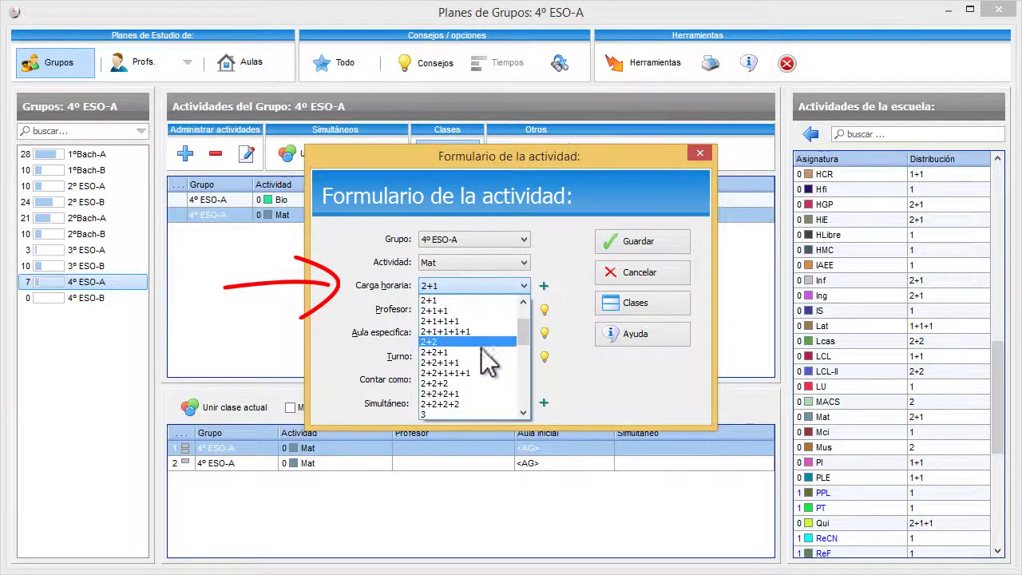
pyautogui.click(482, 352)
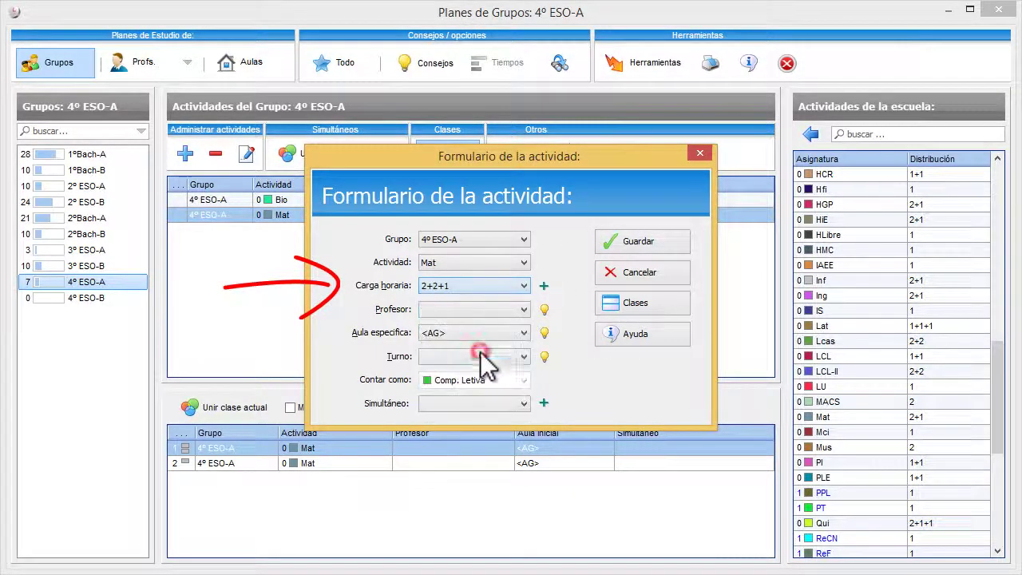
pyautogui.click(669, 243)
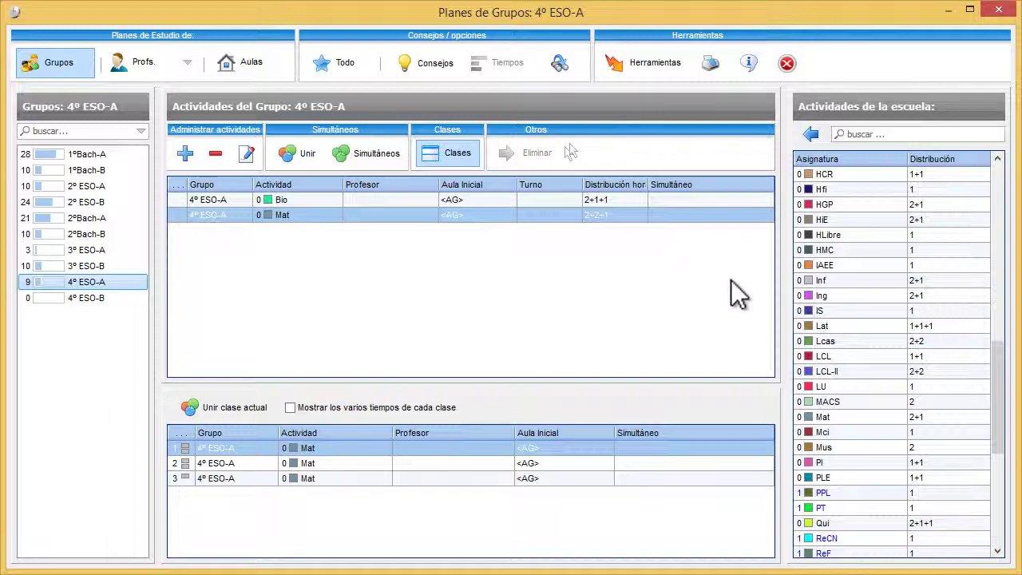
# - Add the CN activity to group 4º ESO-A and assign the specific classroom Lab CN to its first class only
pyautogui.moveTo(991, 399); pyautogui.dragTo(983, 258)
pyautogui.doubleClick(936, 296)
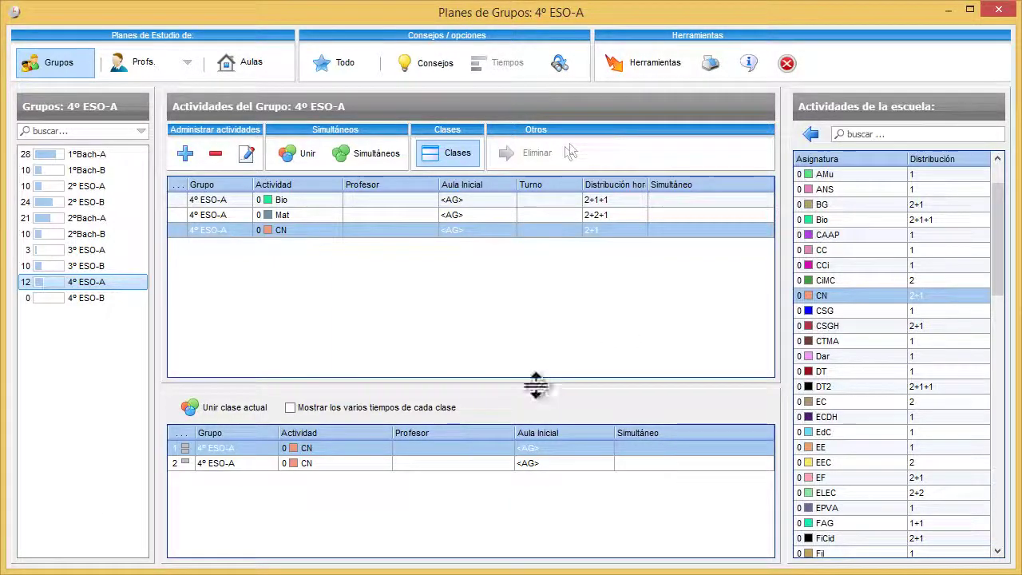
pyautogui.click(474, 450)
pyautogui.doubleClick(474, 449)
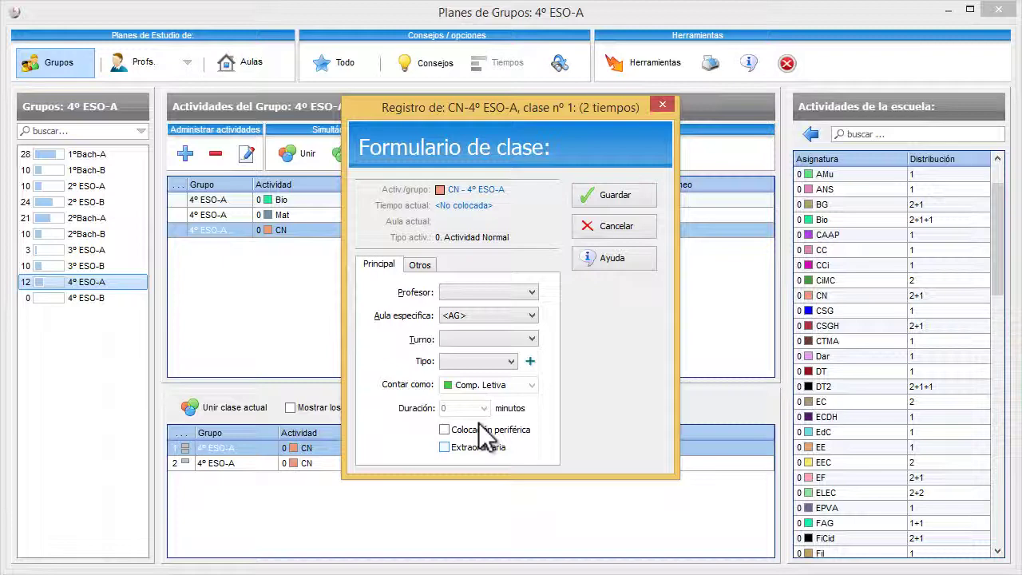
pyautogui.click(482, 317)
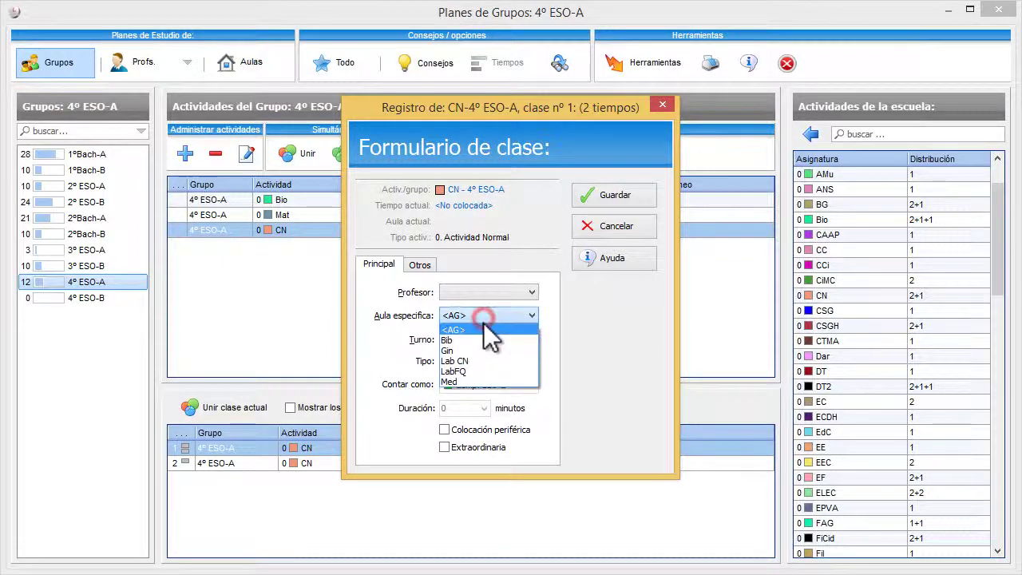
pyautogui.click(482, 361)
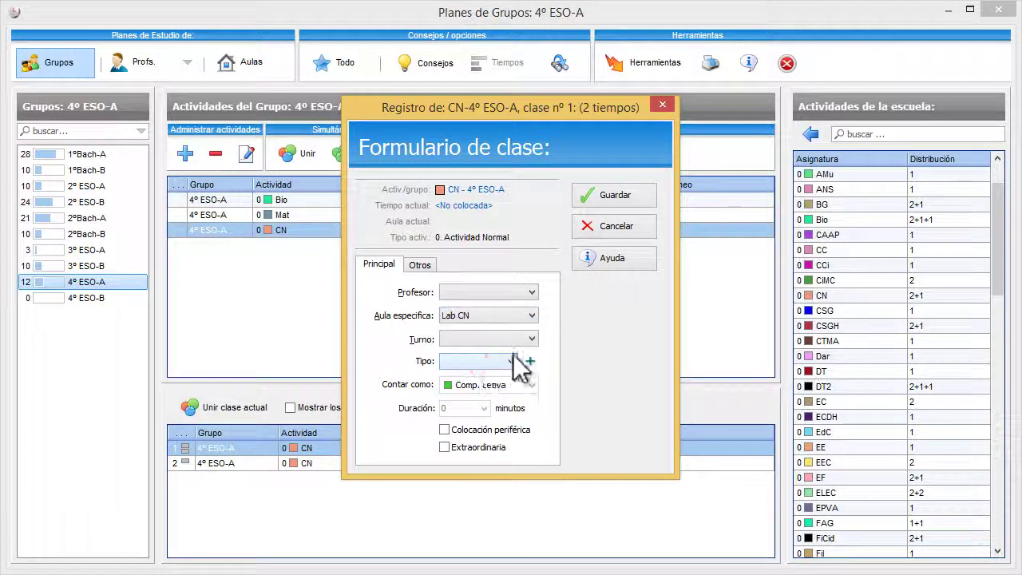
pyautogui.click(609, 204)
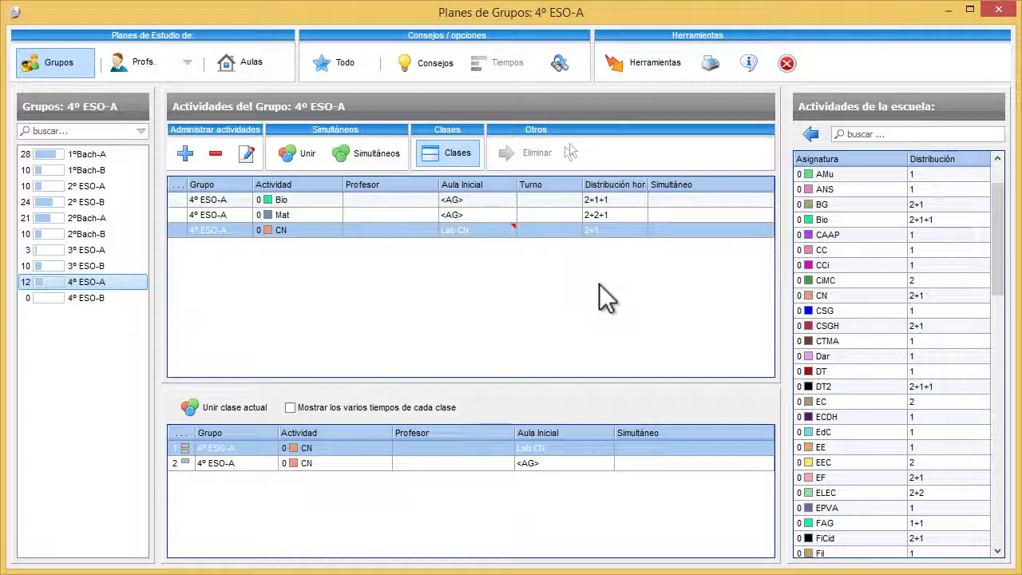
# - Add the Fra and Ing activities to the study plan of group 4º ESO-B
pyautogui.click(110, 298)
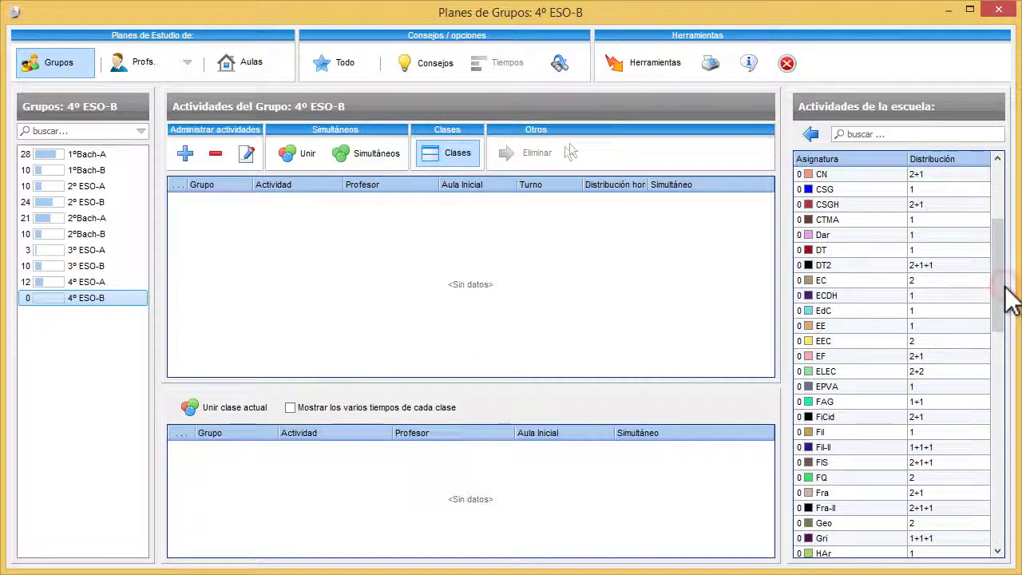
pyautogui.moveTo(1004, 320); pyautogui.dragTo(1000, 391)
pyautogui.doubleClick(868, 462)
pyautogui.doubleClick(906, 418)
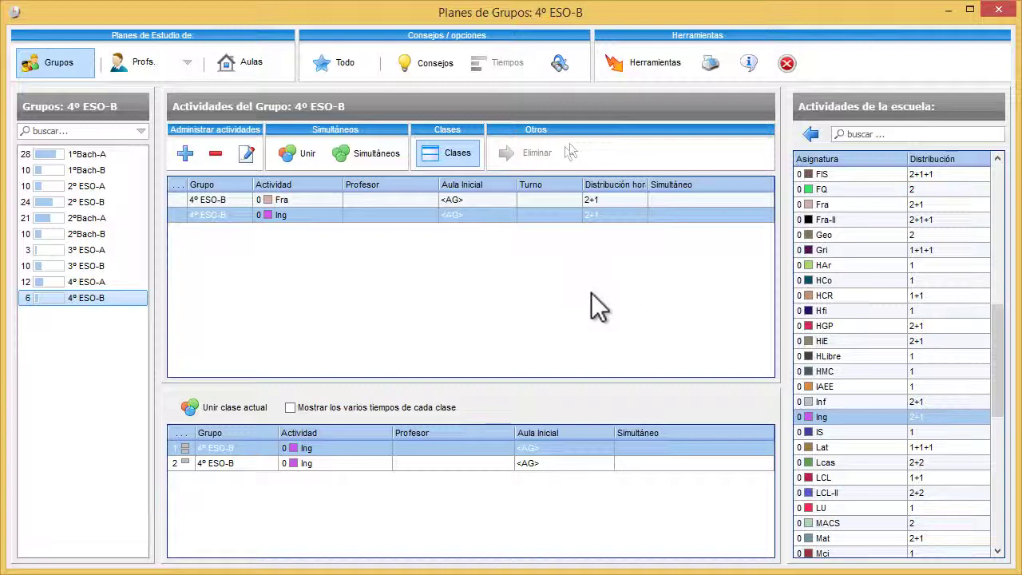
# - Join the Fra activity of 4º ESO-B with Ing of the same group as a simultaneous, accepting the proposed name
pyautogui.click(392, 201)
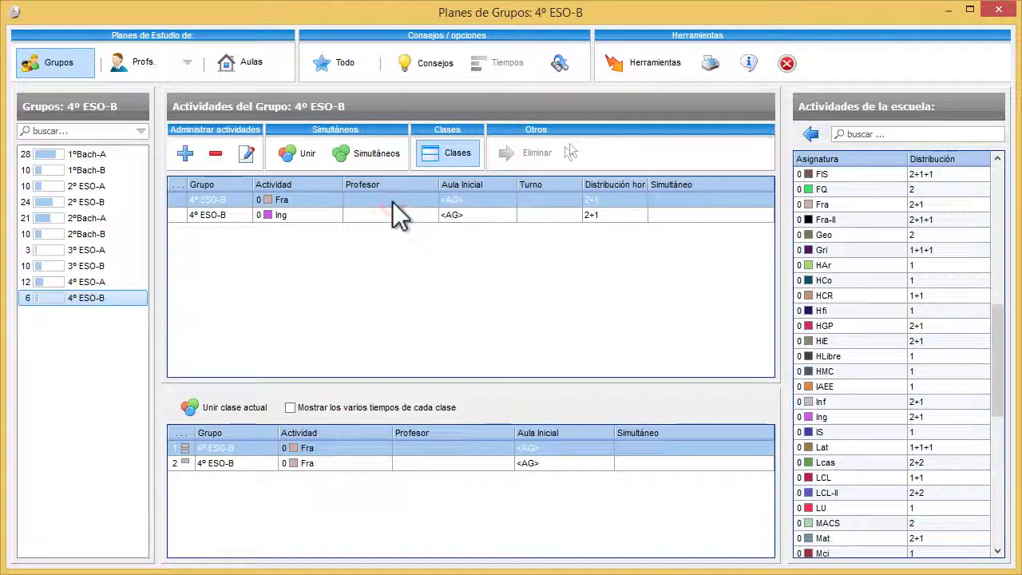
pyautogui.click(310, 160)
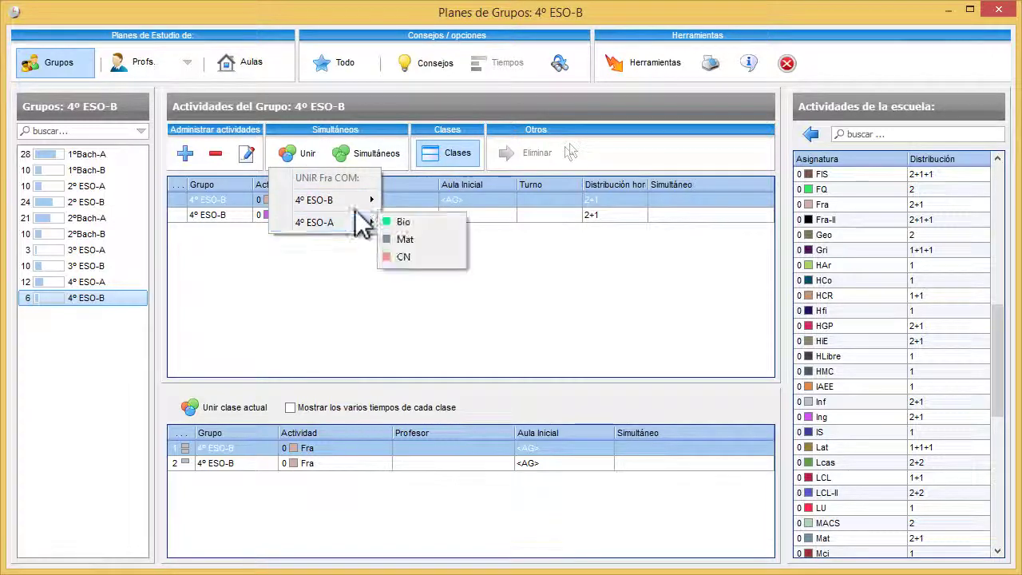
pyautogui.moveTo(357, 202)
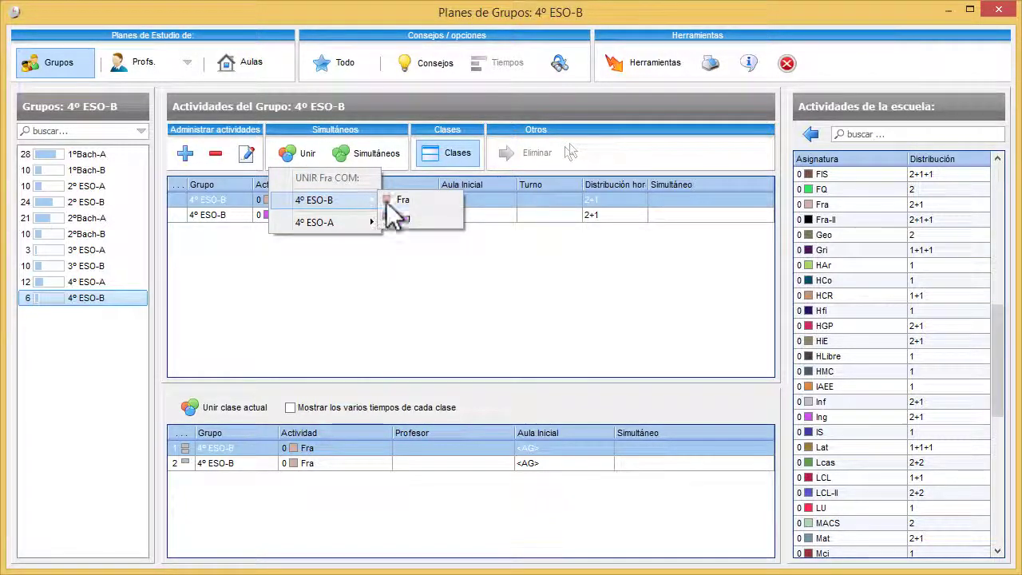
pyautogui.click(402, 217)
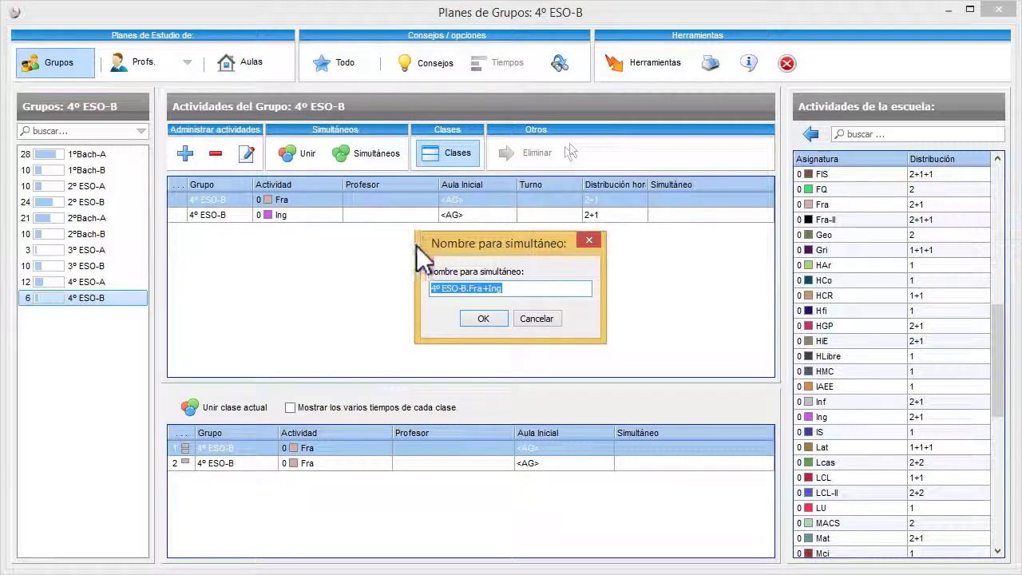
pyautogui.click(479, 322)
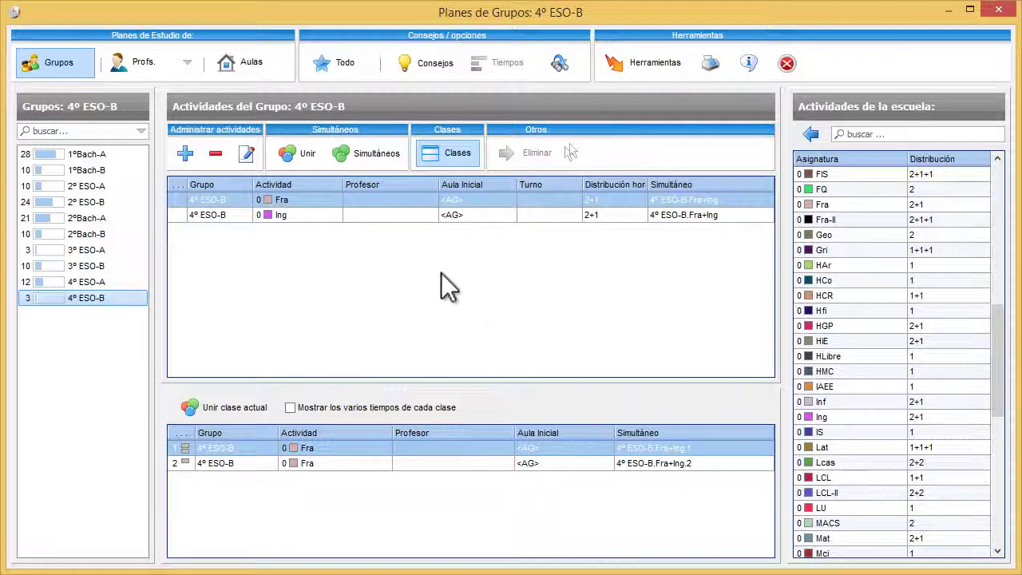
pyautogui.click(349, 151)
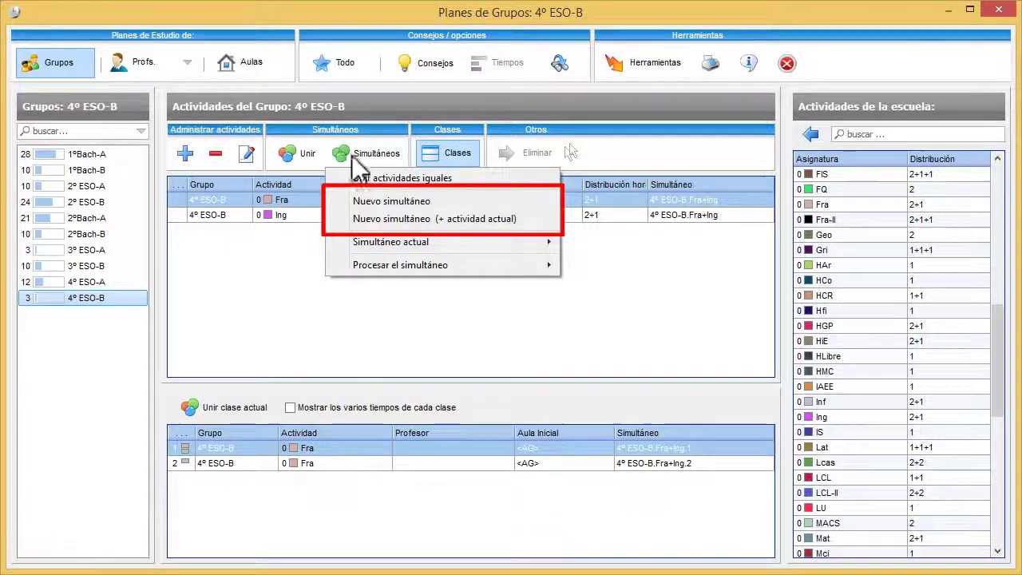
pyautogui.click(450, 312)
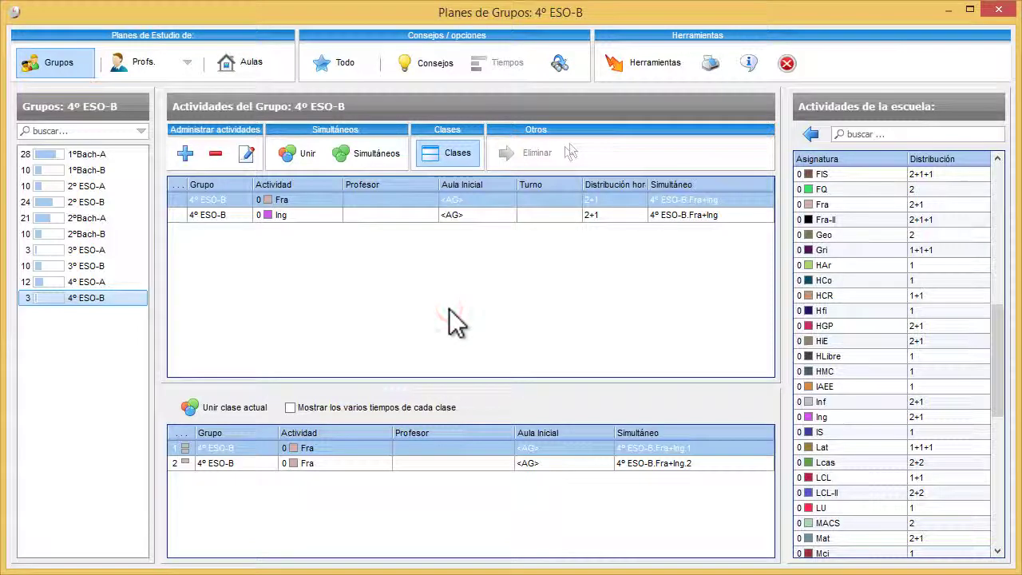